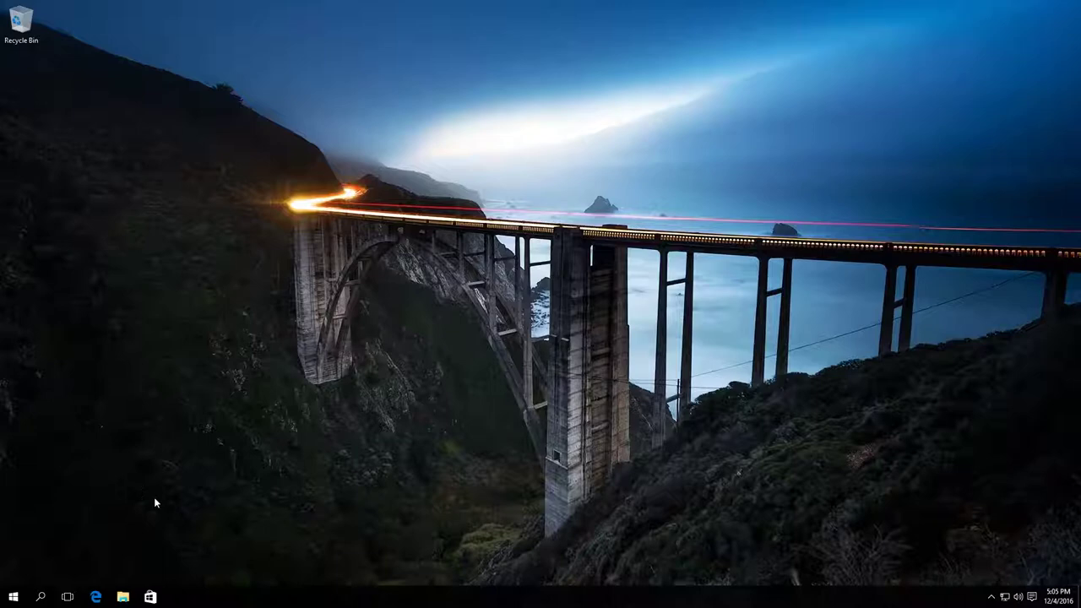
Step: Open Control Panel in Large icons view, then Administrative Tools, and select Defragment and Optimize Drives
right_click(12, 597)
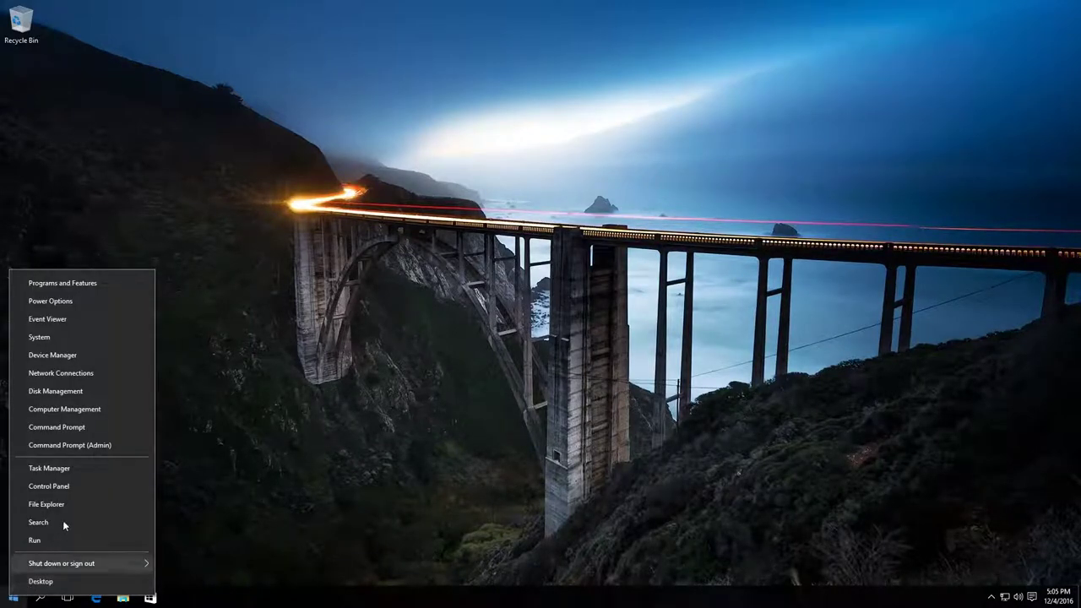
left_click(57, 486)
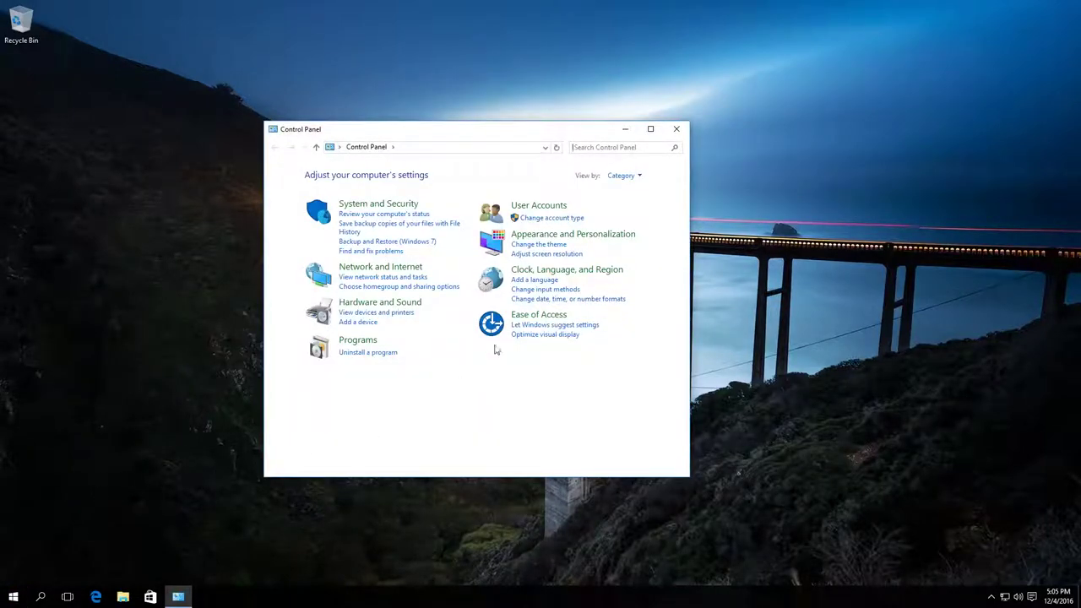
left_click(616, 177)
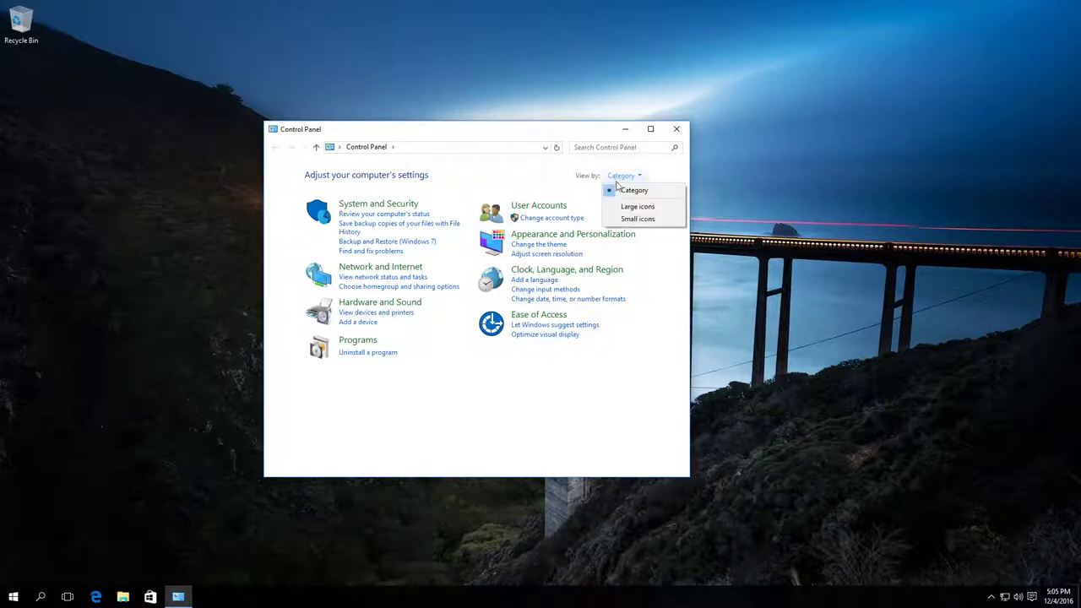
left_click(623, 208)
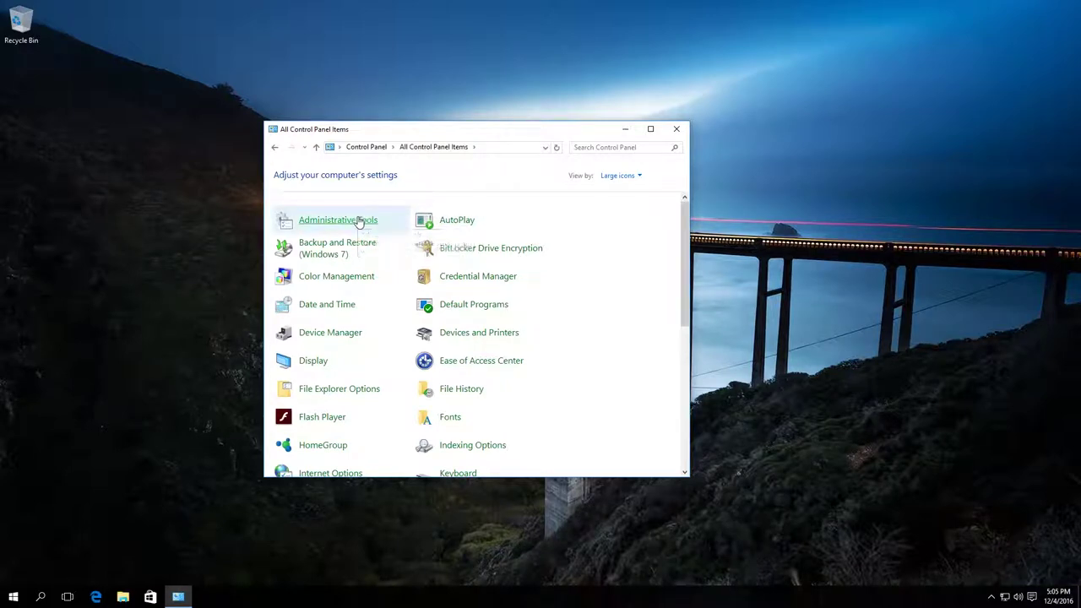
left_click(358, 221)
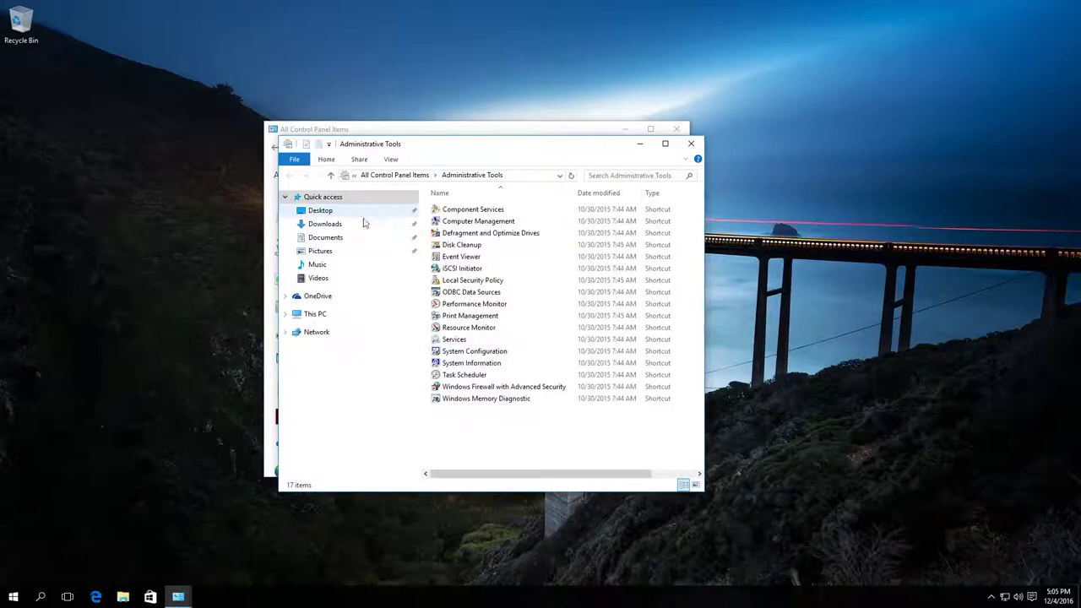
left_click(462, 235)
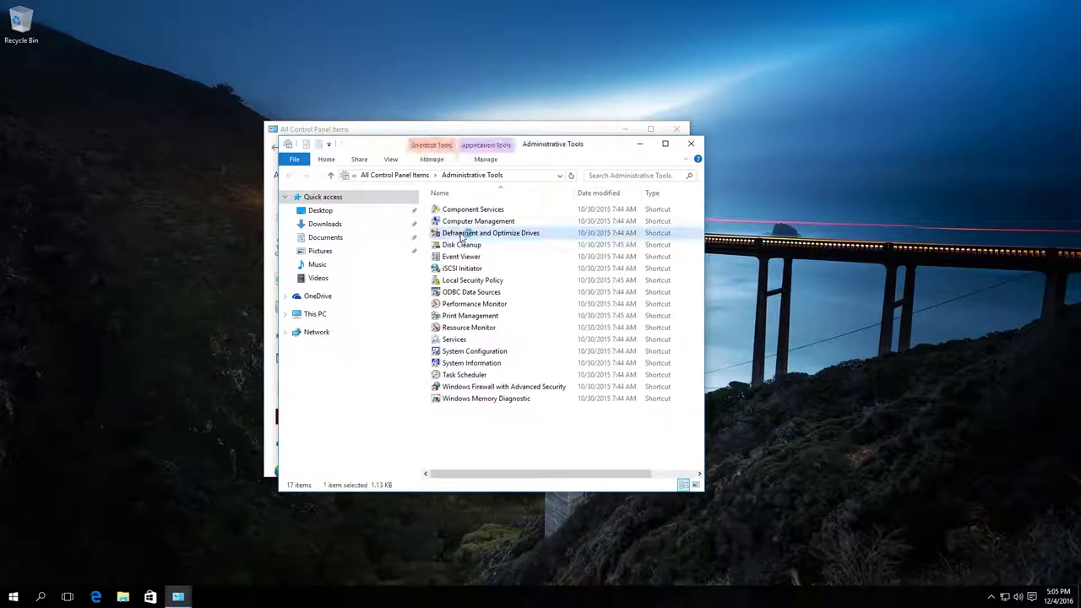
Step: Launch Optimize Drives and review its schedule, keeping Weekly frequency and all three drives
double_click(461, 235)
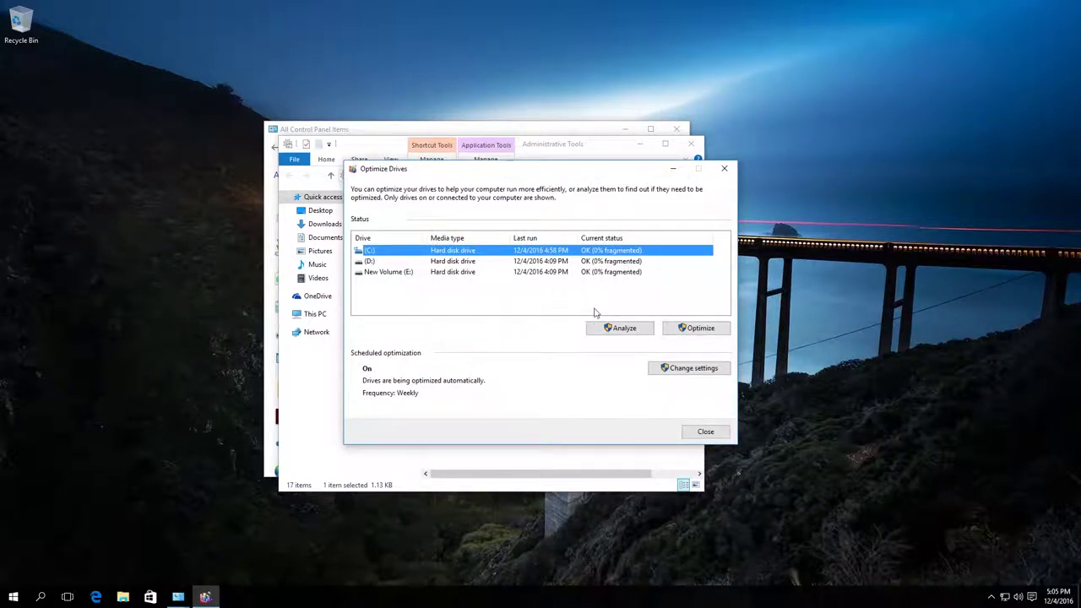
left_click(685, 374)
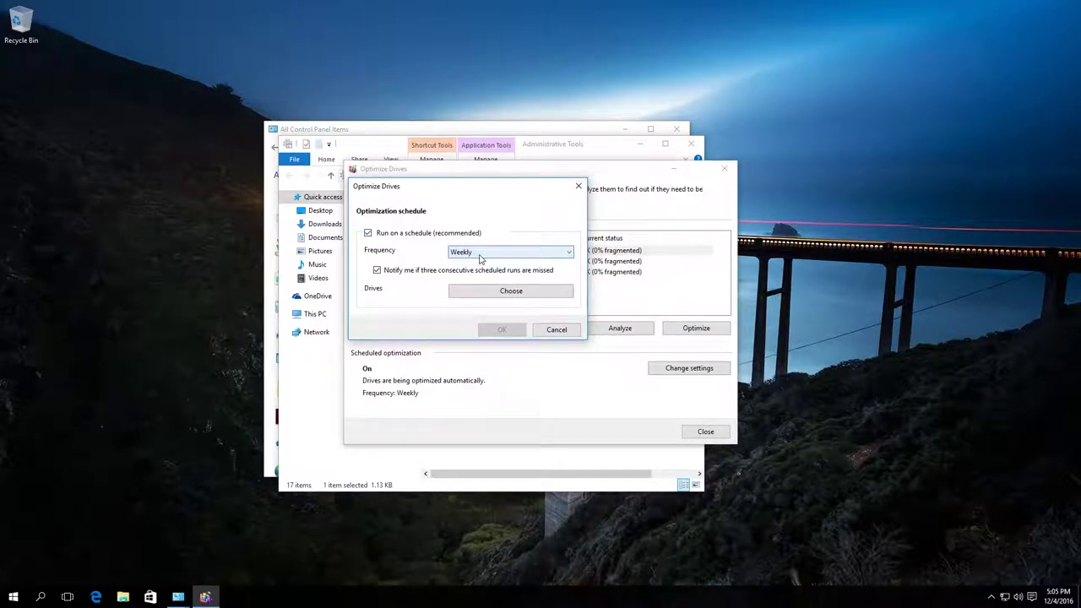
left_click(480, 253)
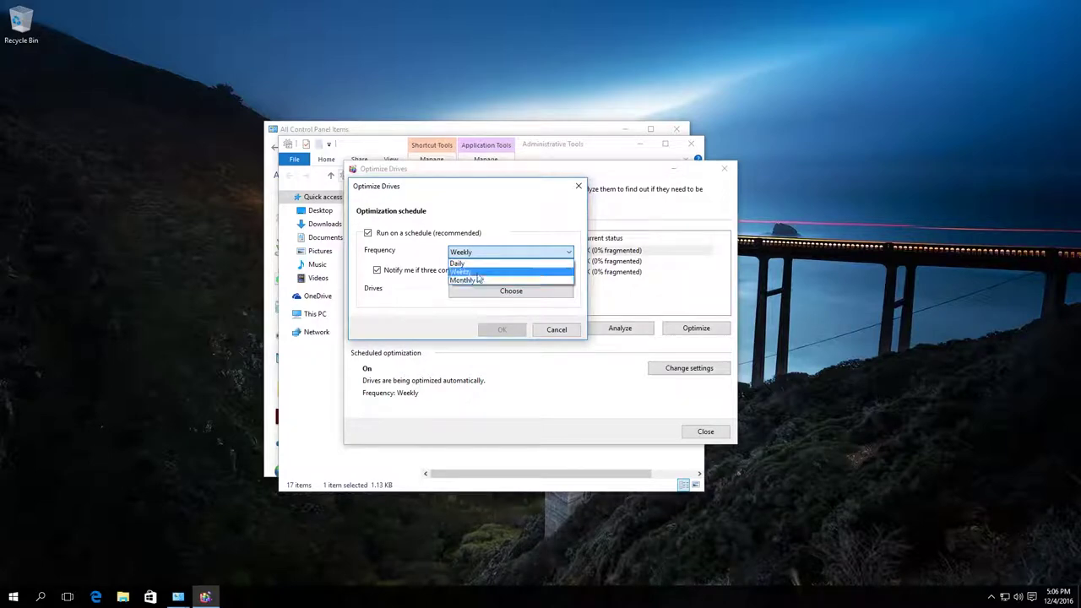
left_click(474, 273)
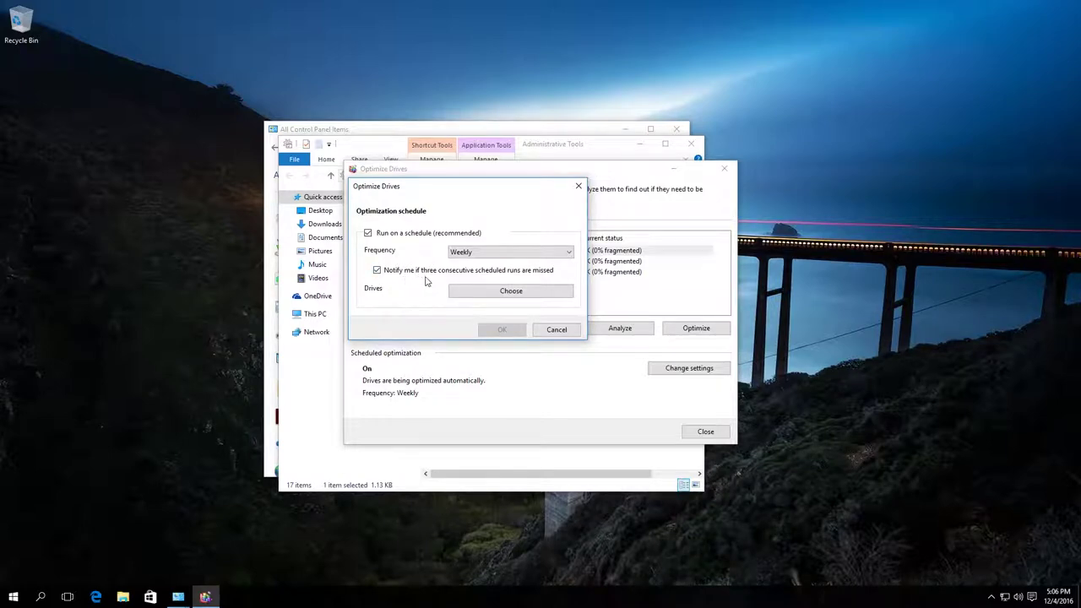
left_click(475, 291)
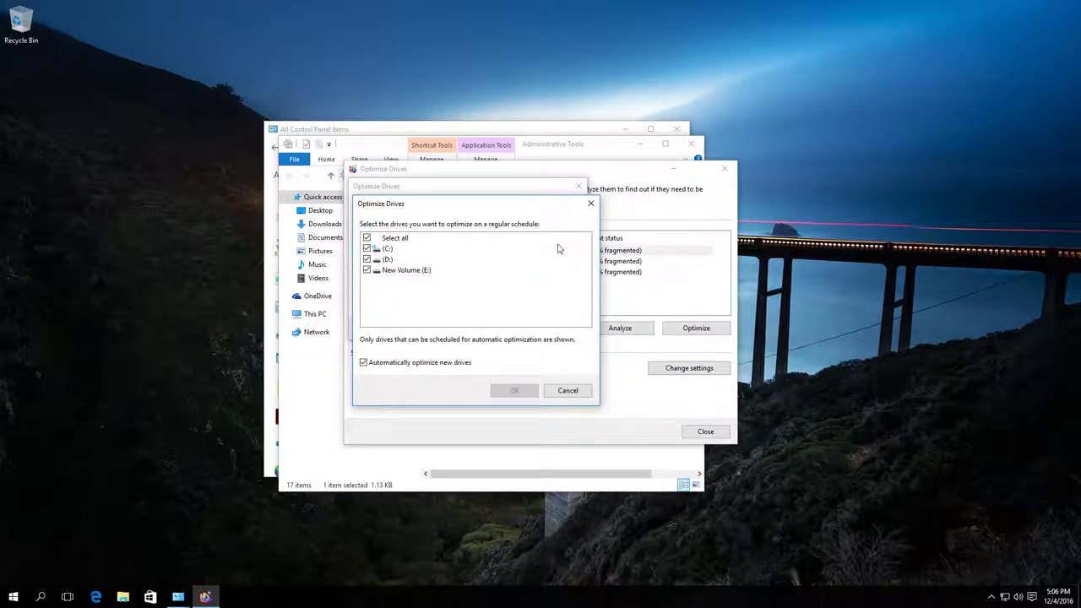
left_click(590, 205)
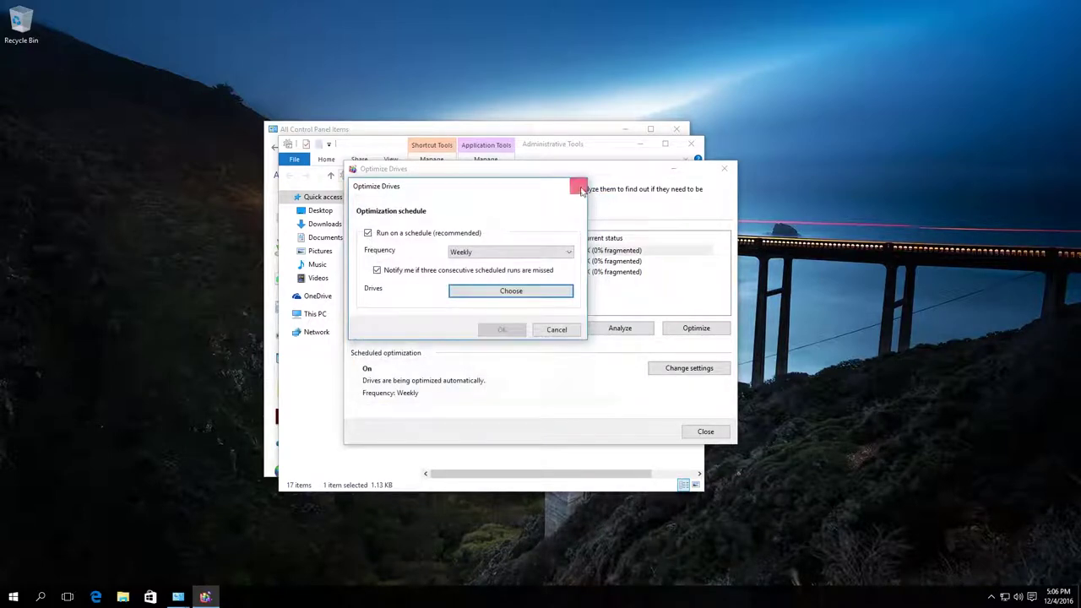
Step: Dismiss the schedule settings, then analyze and optimize drive C:
left_click(579, 186)
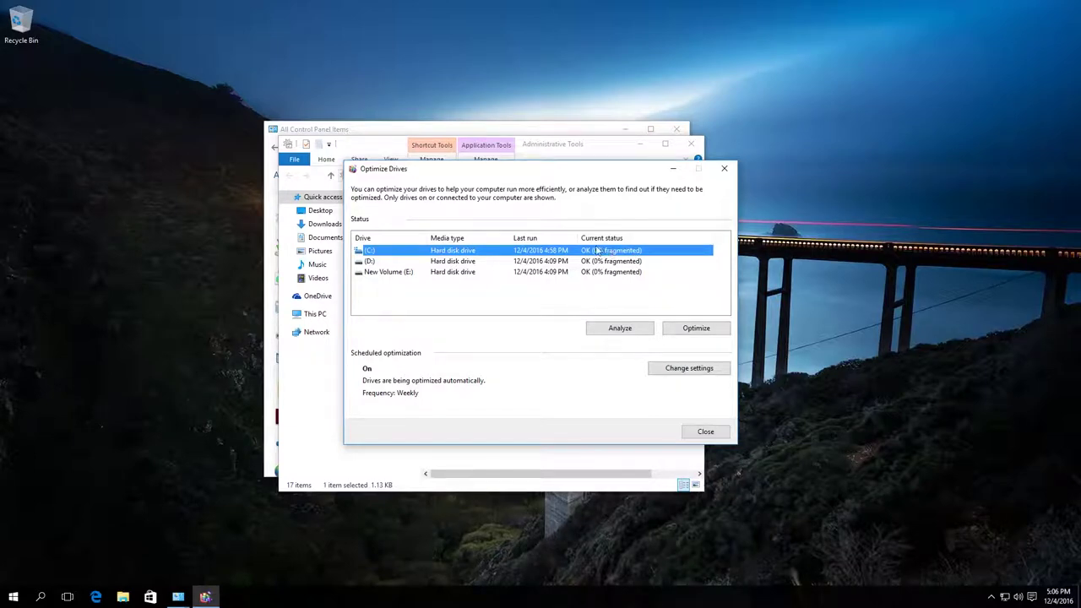
left_click(615, 329)
left_click(684, 329)
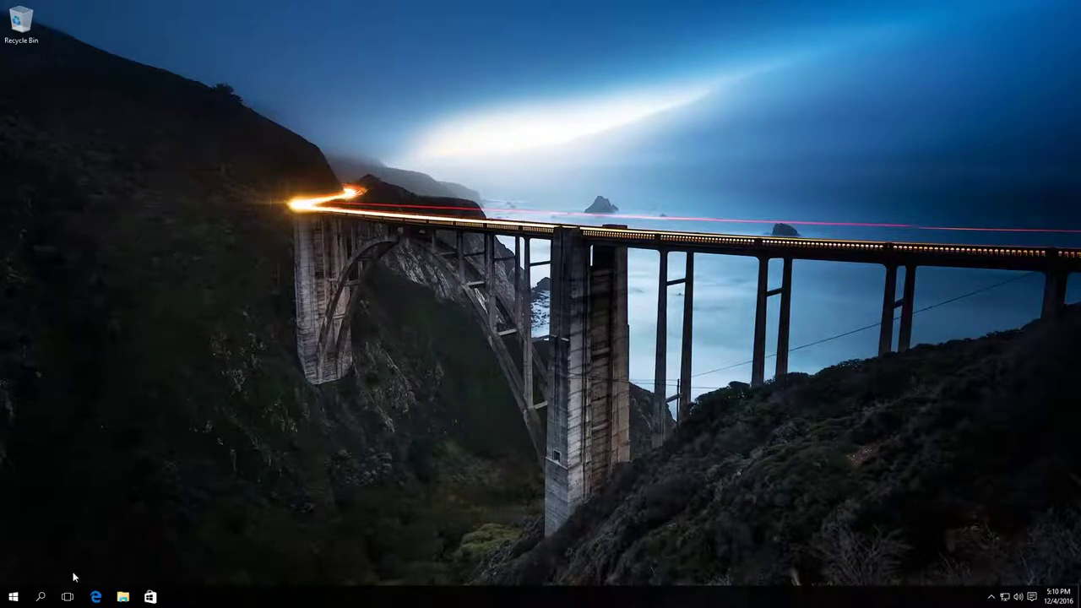
Step: Open Command Prompt (Admin) from the Start menu and enter defrag C: /U
right_click(13, 596)
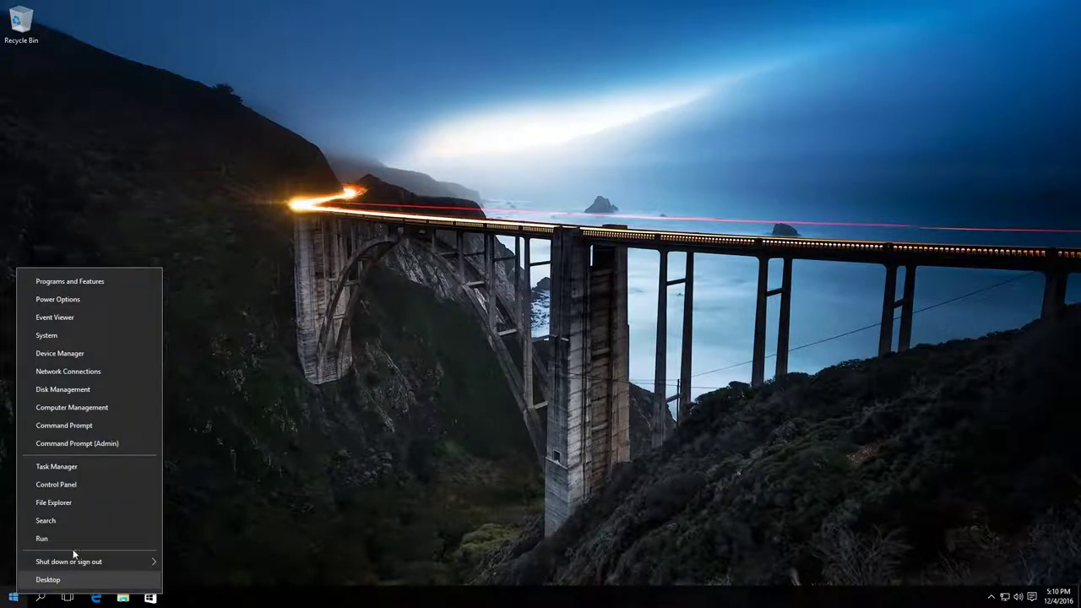
left_click(108, 445)
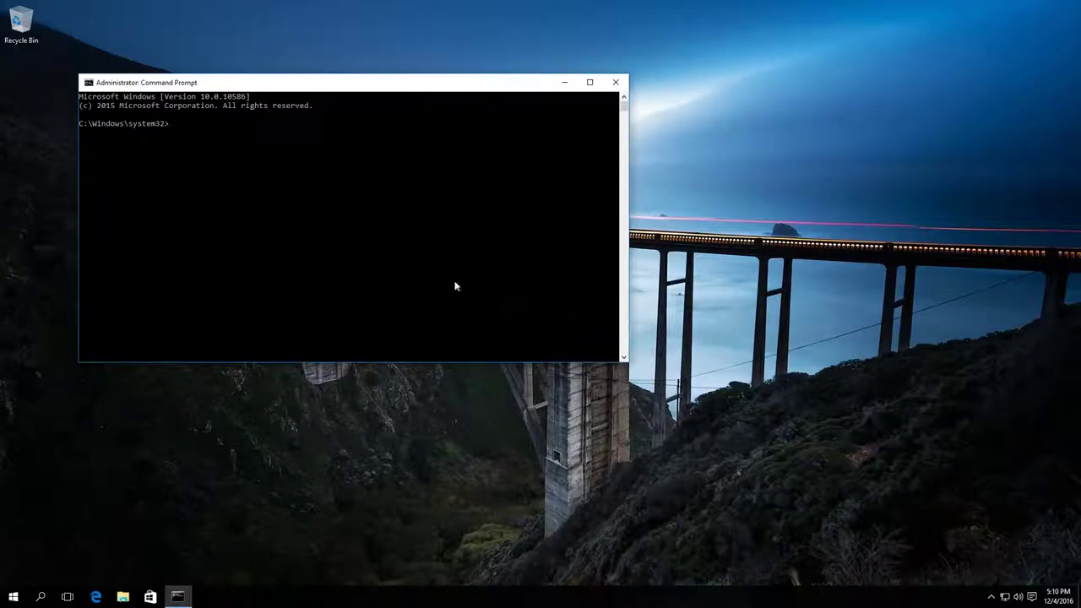
type("defrag C: /U")
Step: Run defrag C: /U and let it defragment drive C:
key("Return")
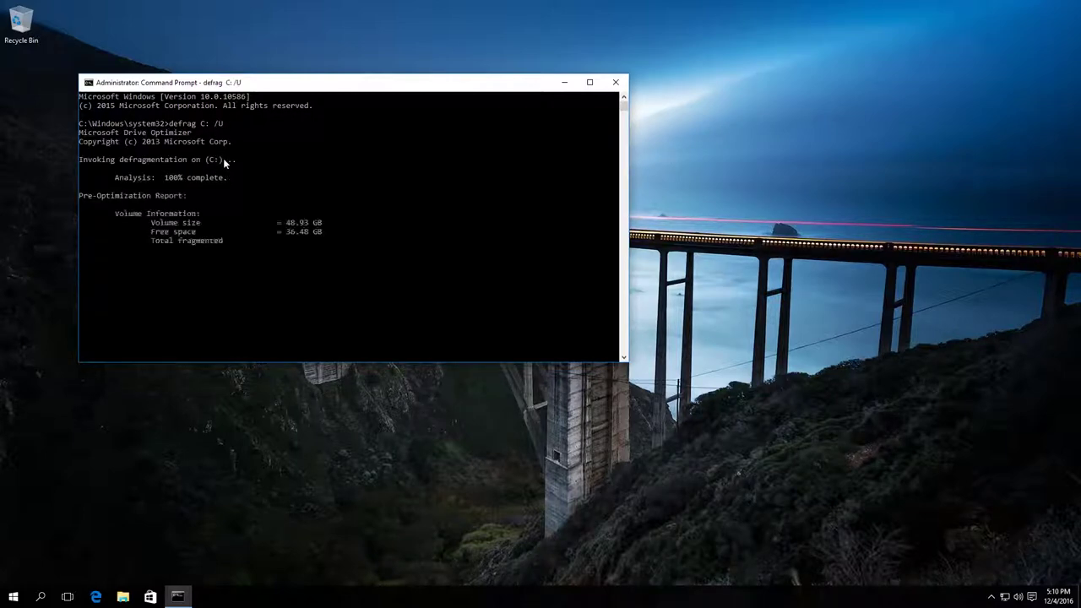